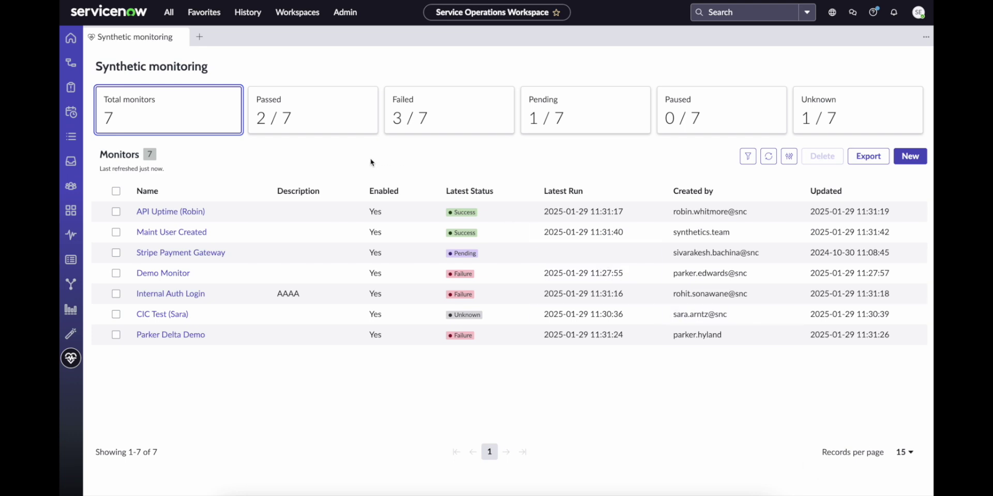
Filter monitors by Passed, Failed, Pending, Paused and Unknown, then open Maint User Created
left_click(321, 127)
left_click(415, 112)
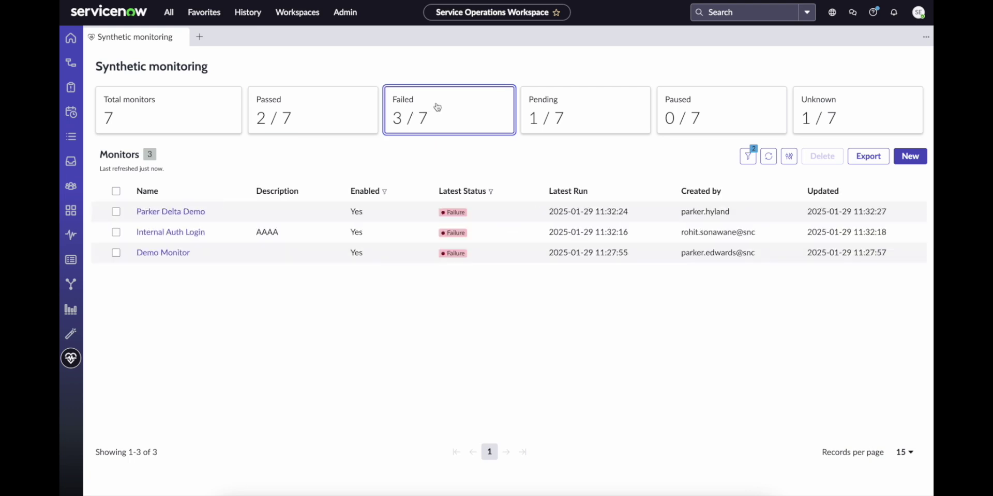
left_click(559, 124)
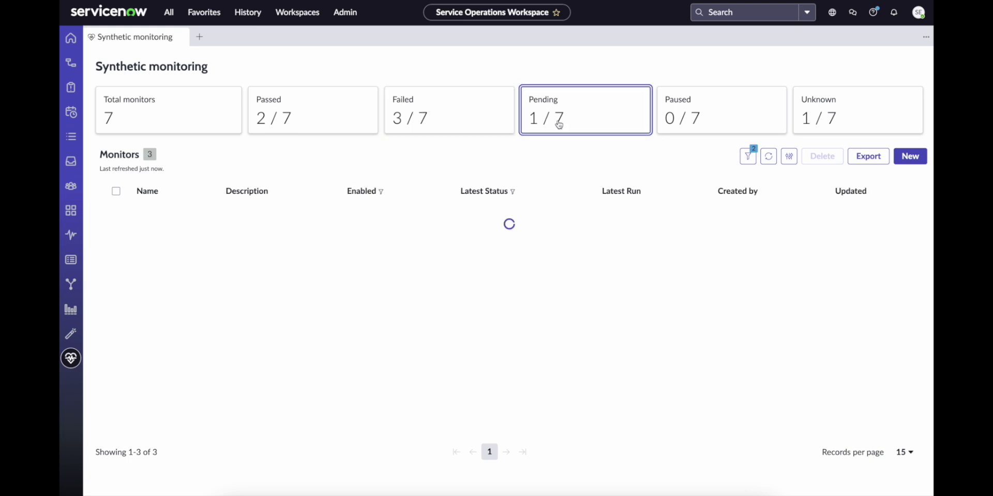
left_click(707, 119)
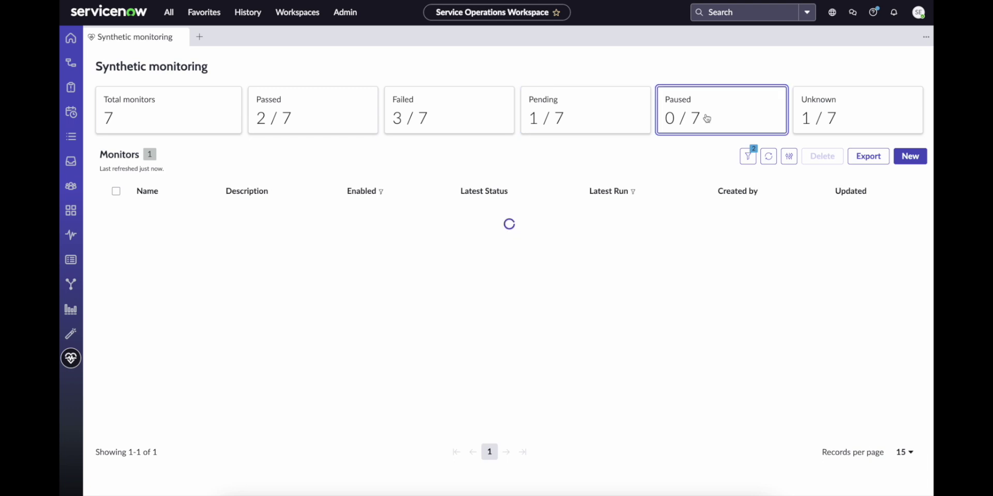
left_click(854, 113)
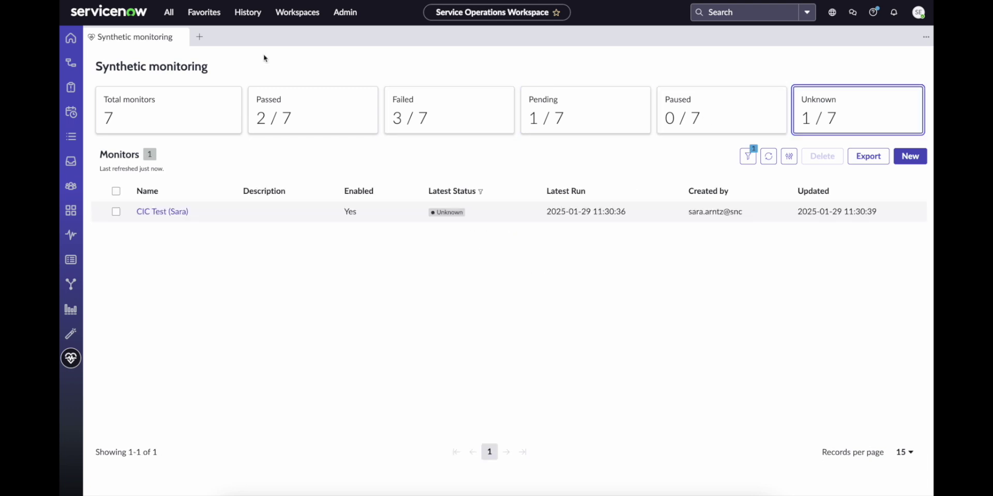
left_click(188, 121)
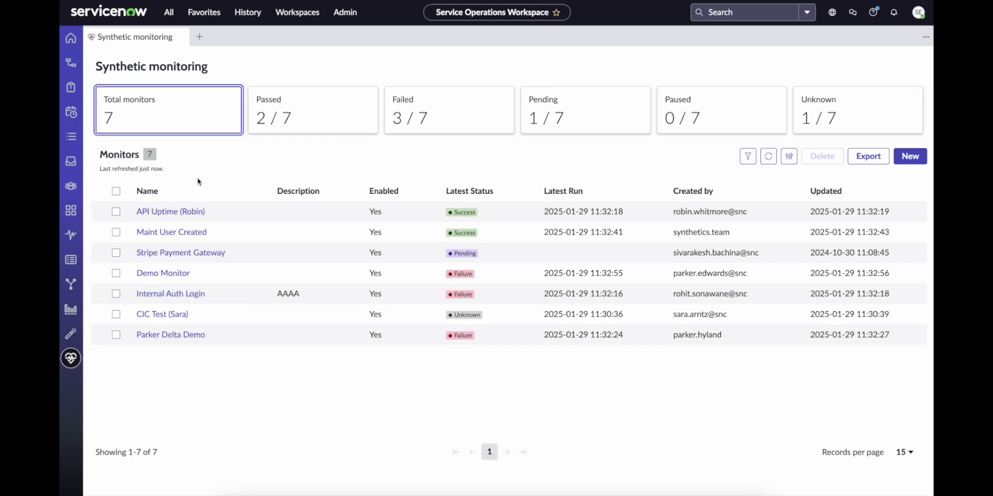
left_click(184, 232)
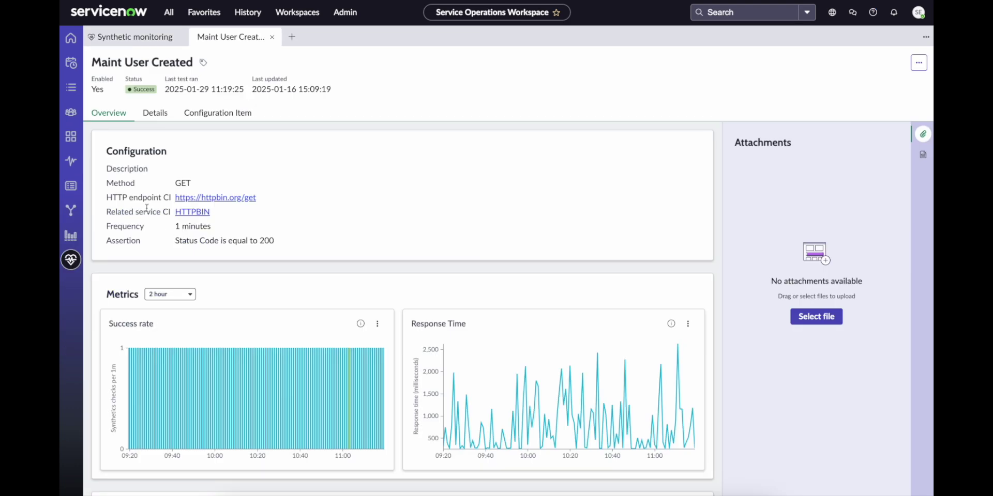
mouse_move(192, 392)
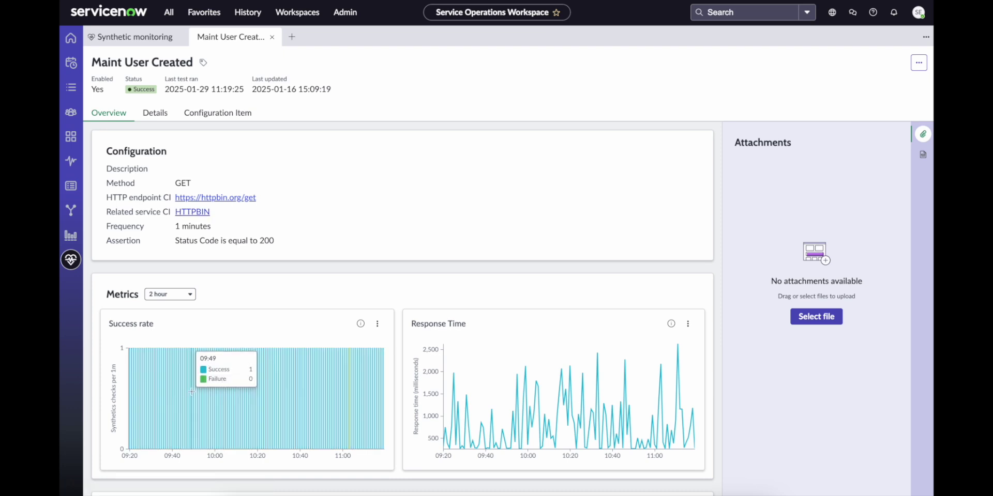
mouse_move(527, 394)
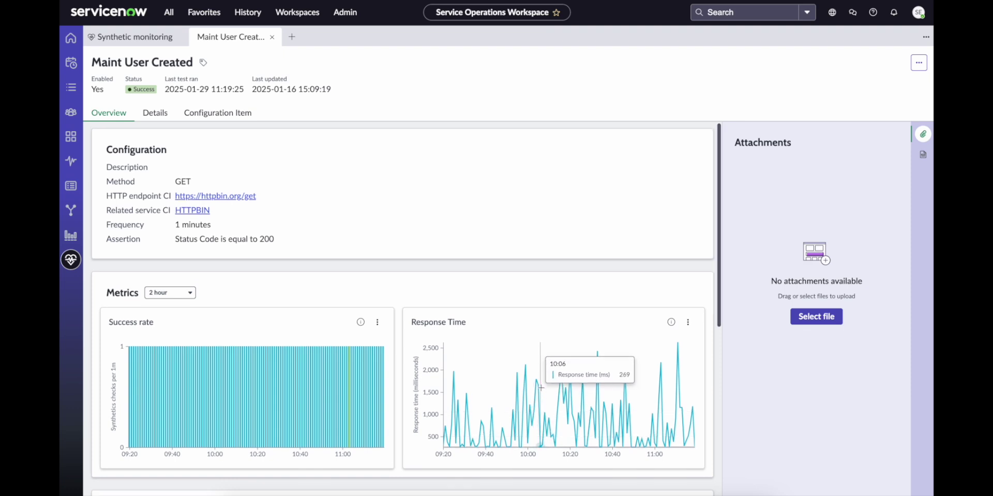
scroll(541, 388, "down", 6)
scroll(541, 390, "down", 1)
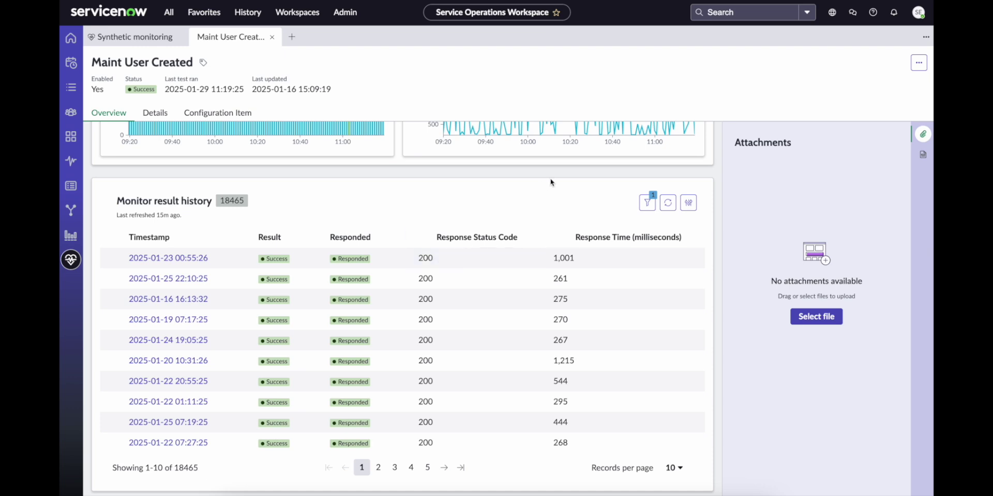
scroll(549, 205, "up", 5)
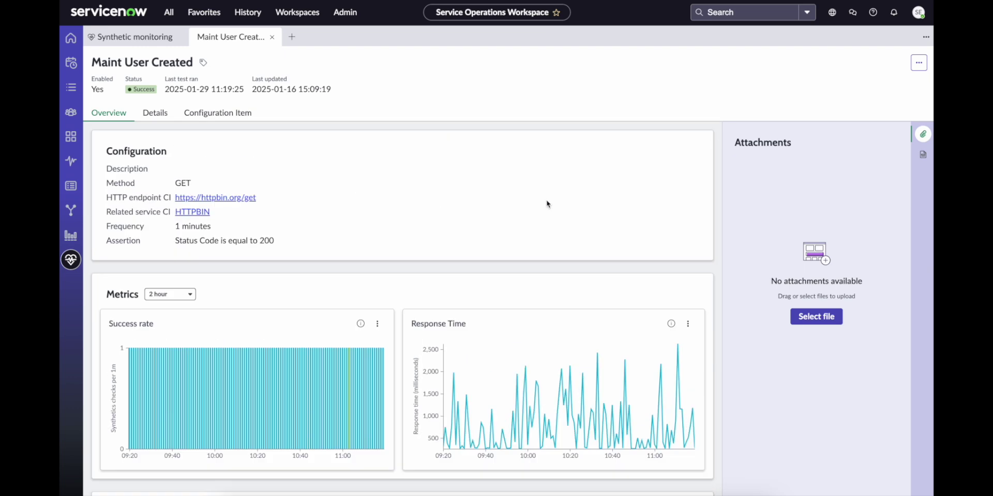
From the Synthetic monitoring list, create a new monitor named 'Demo monitor'
left_click(164, 38)
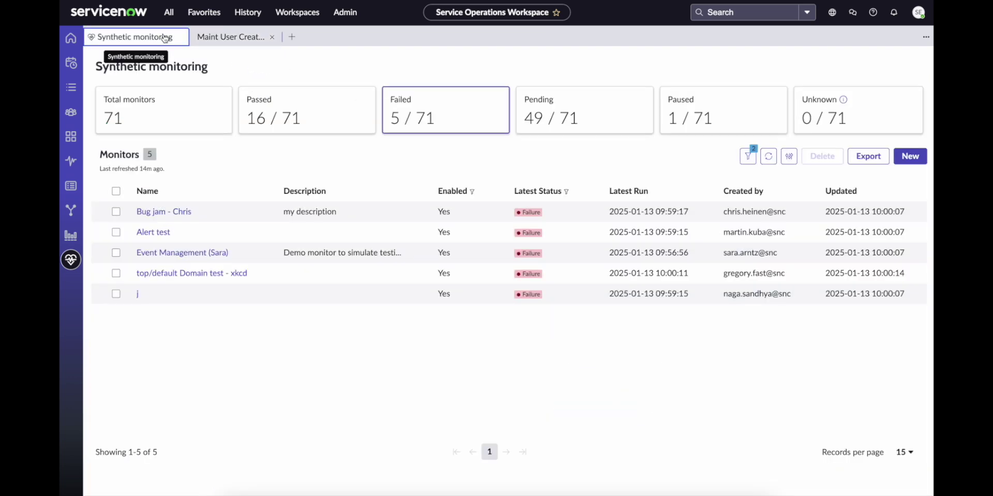
left_click(908, 163)
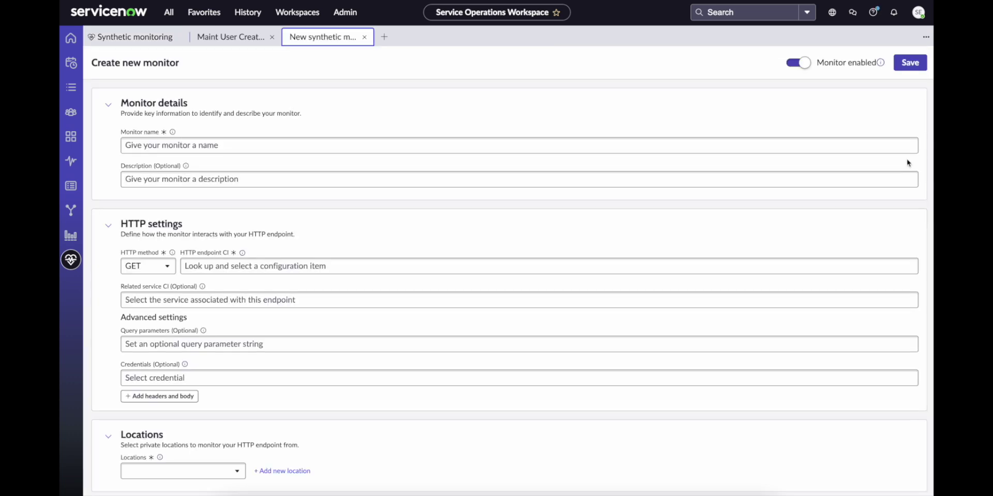
left_click(612, 143)
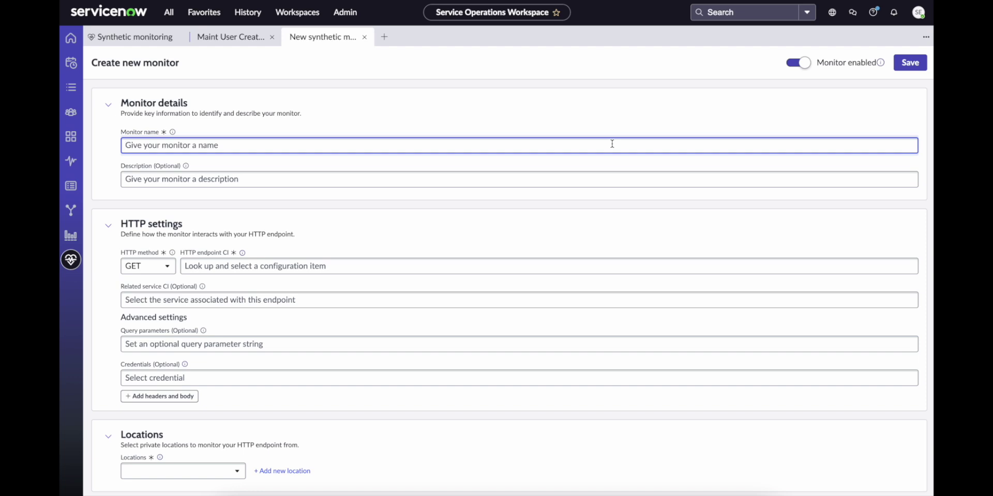
type("Demo monitor")
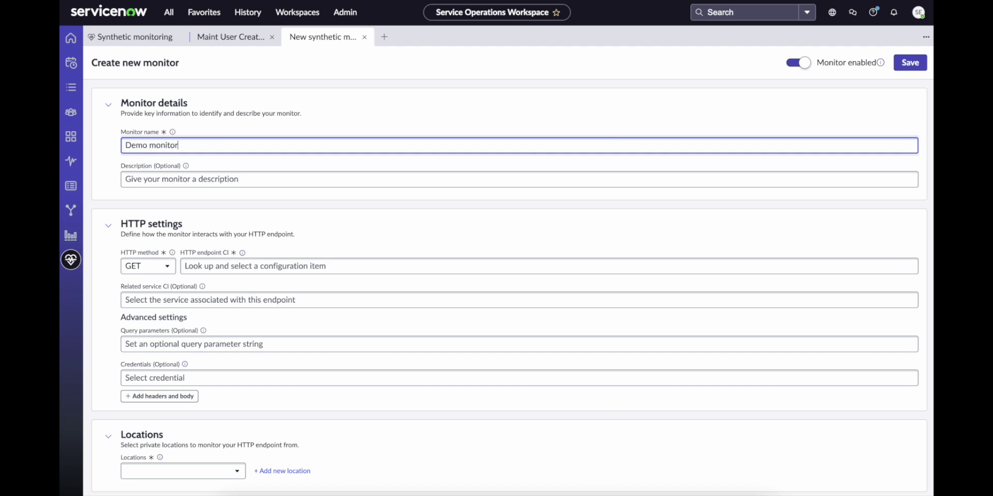
left_click(468, 177)
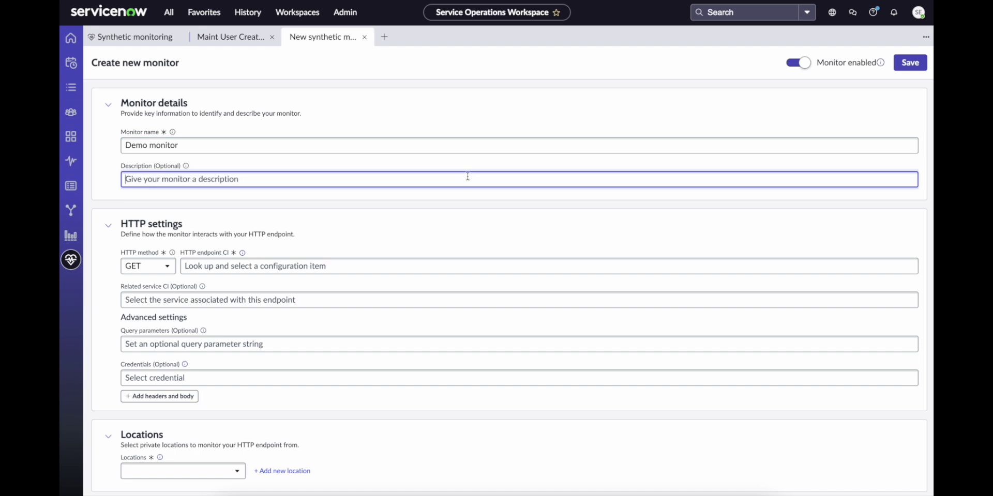
left_click(166, 267)
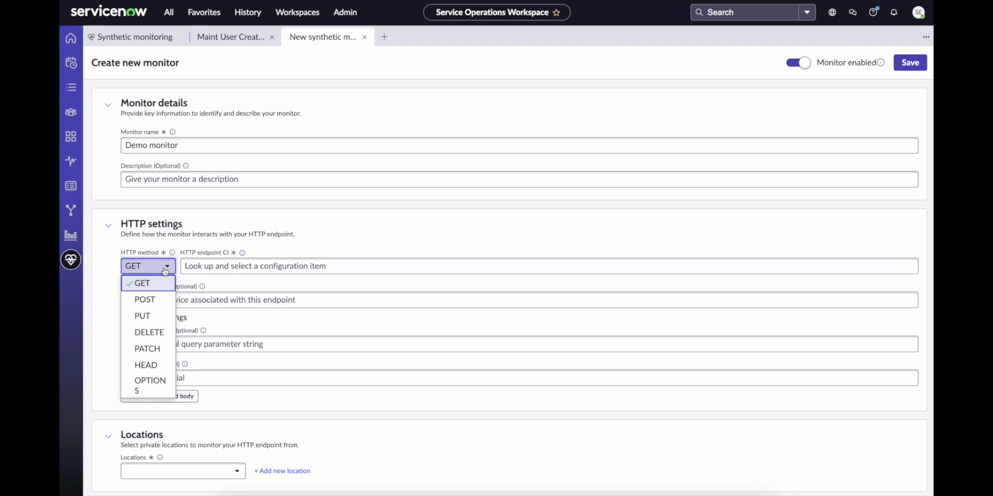
left_click(191, 266)
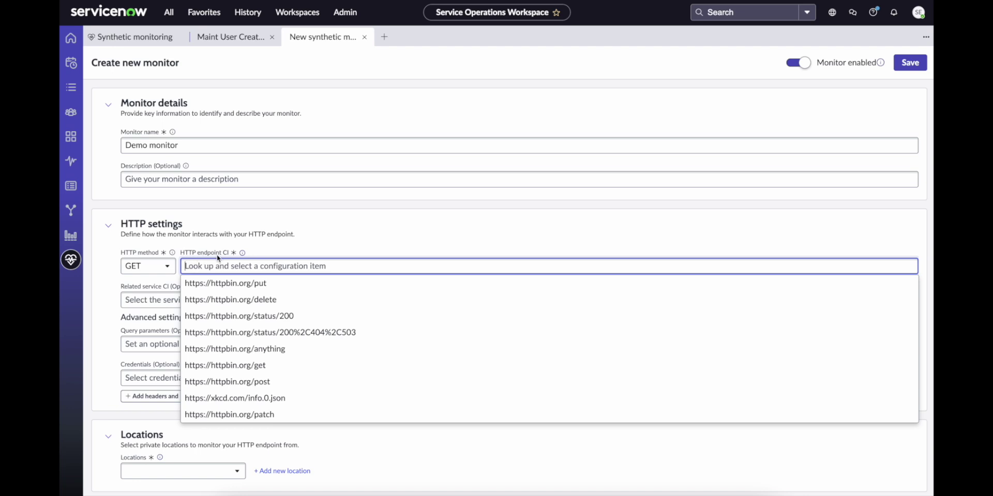
left_click(251, 252)
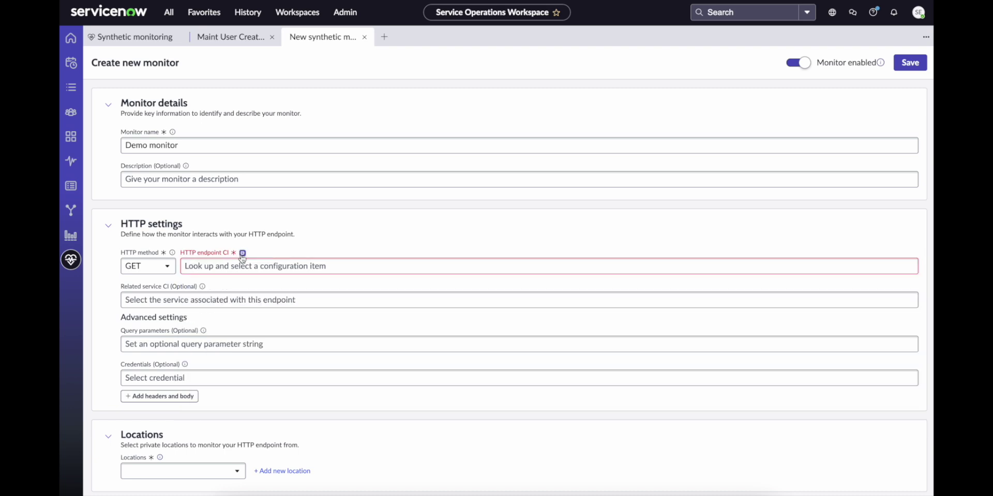
left_click(242, 253)
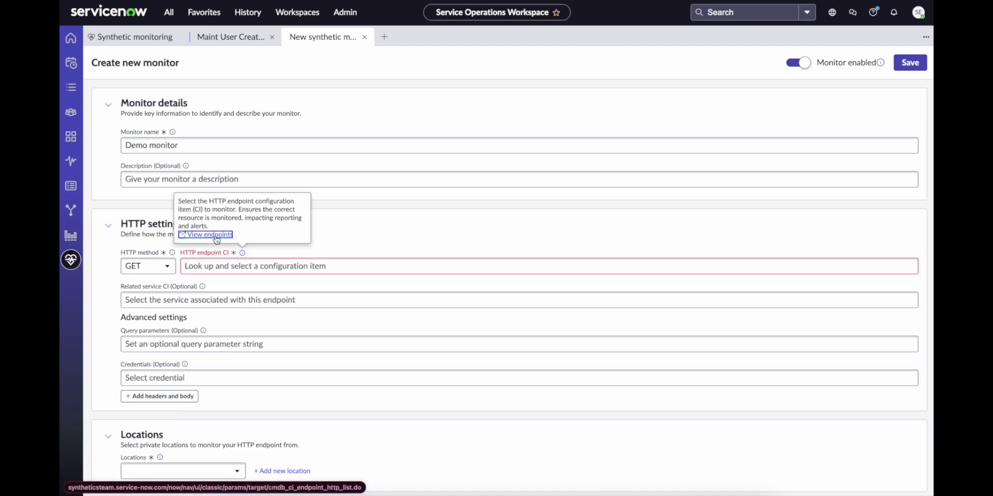
left_click(180, 299)
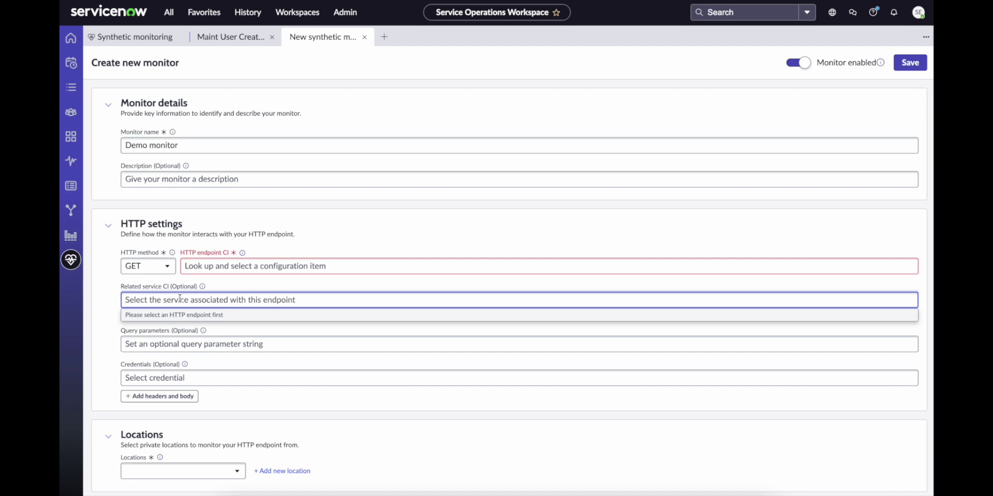
left_click(114, 326)
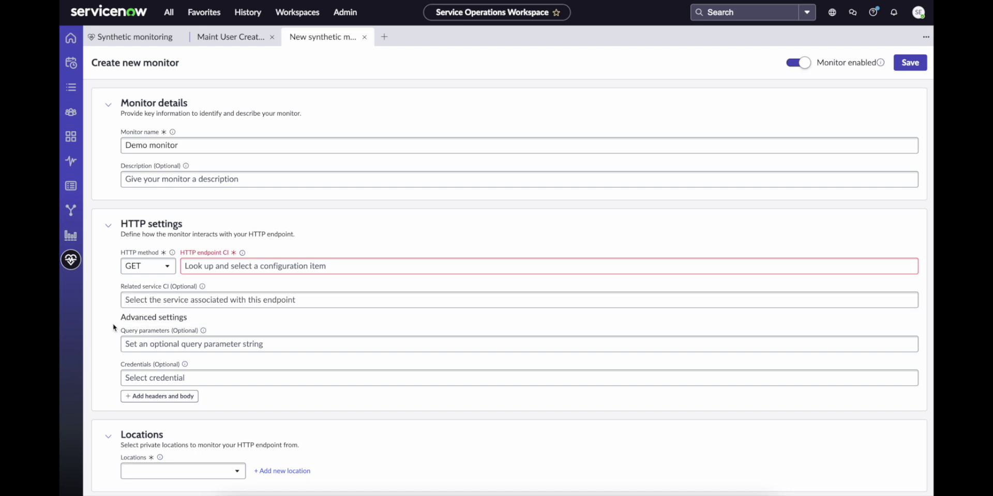
left_click(154, 345)
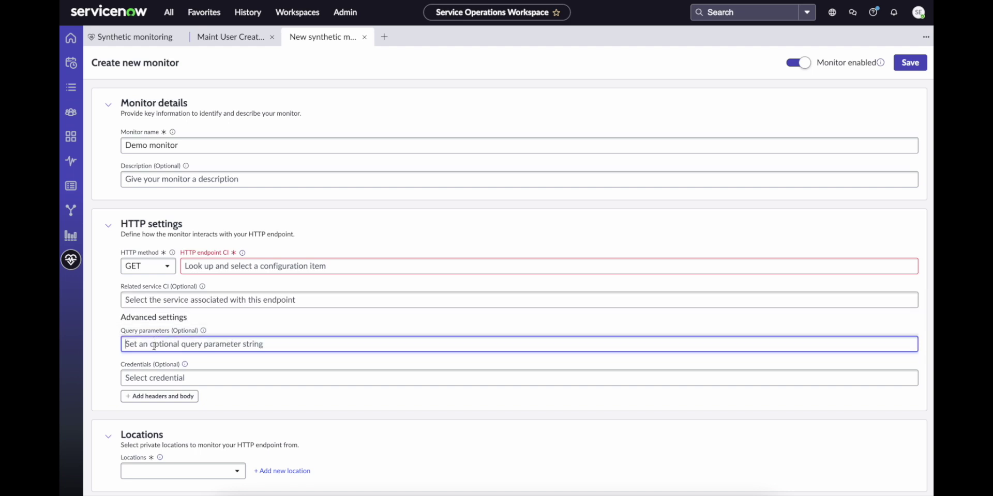
left_click(200, 377)
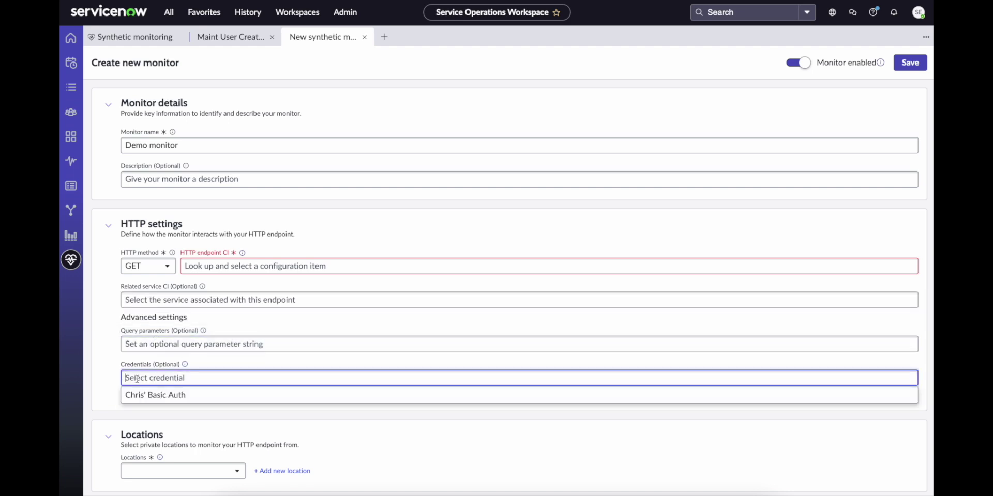
left_click(111, 374)
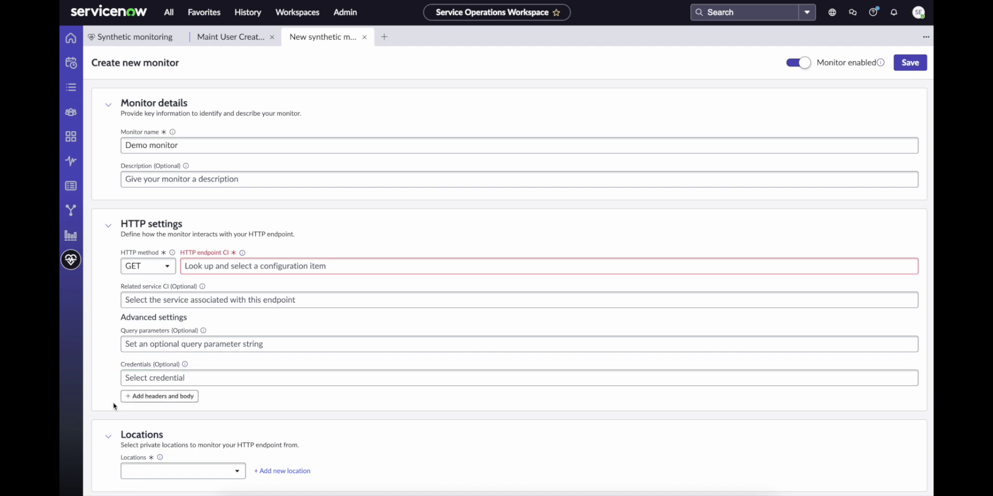
Choose the BlambDomain With working ACC location, keeping the status code 200 assertion
scroll(114, 407, "down", 1)
scroll(114, 406, "down", 4)
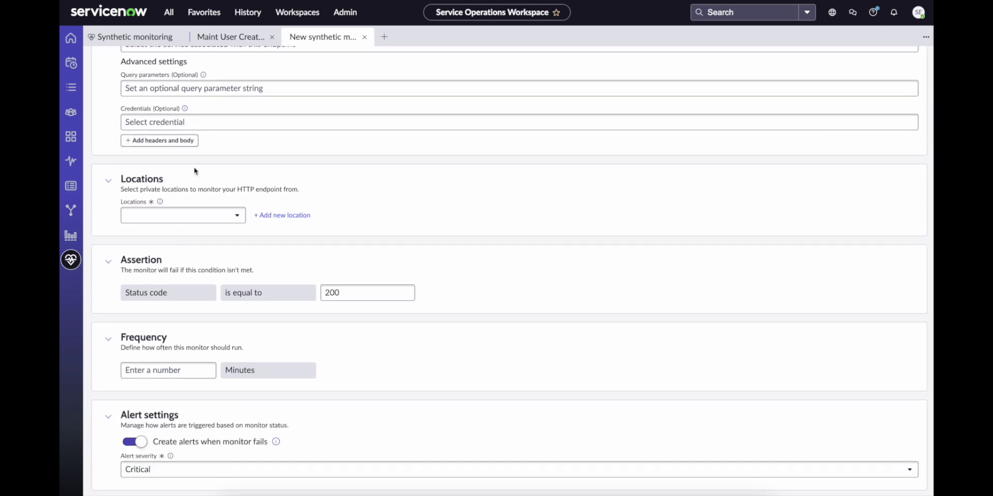
left_click(182, 223)
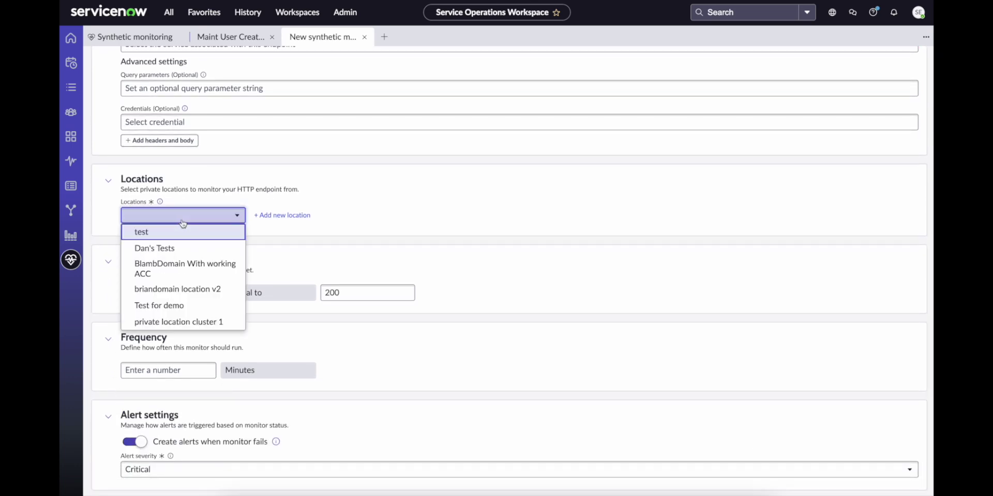
left_click(181, 268)
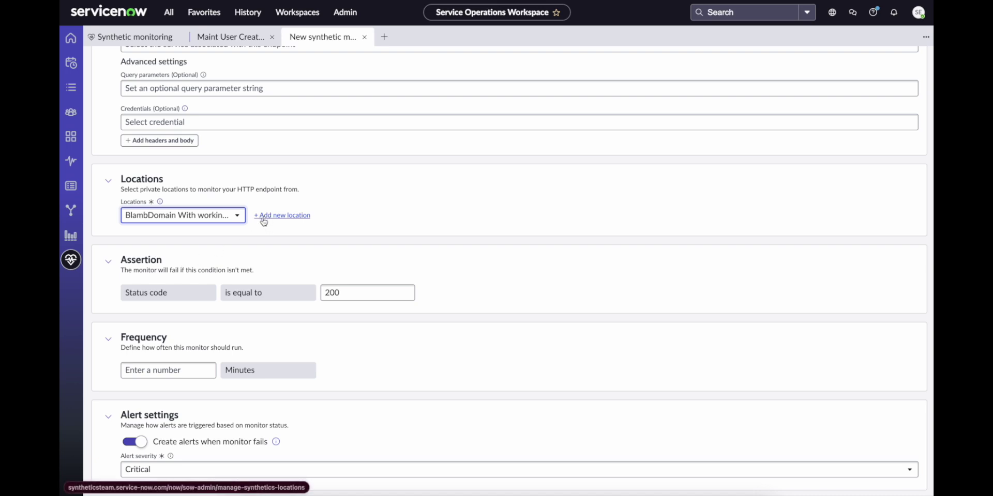
double_click(338, 292)
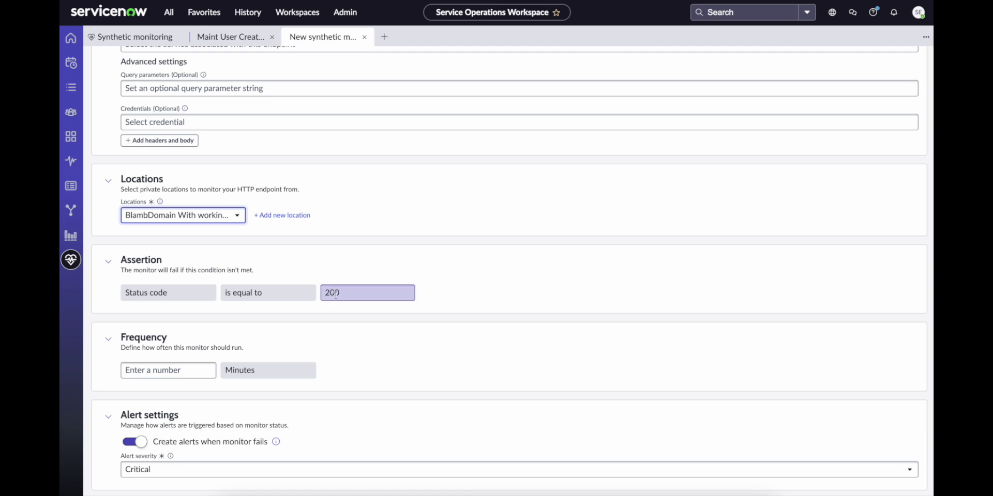
left_click(343, 297)
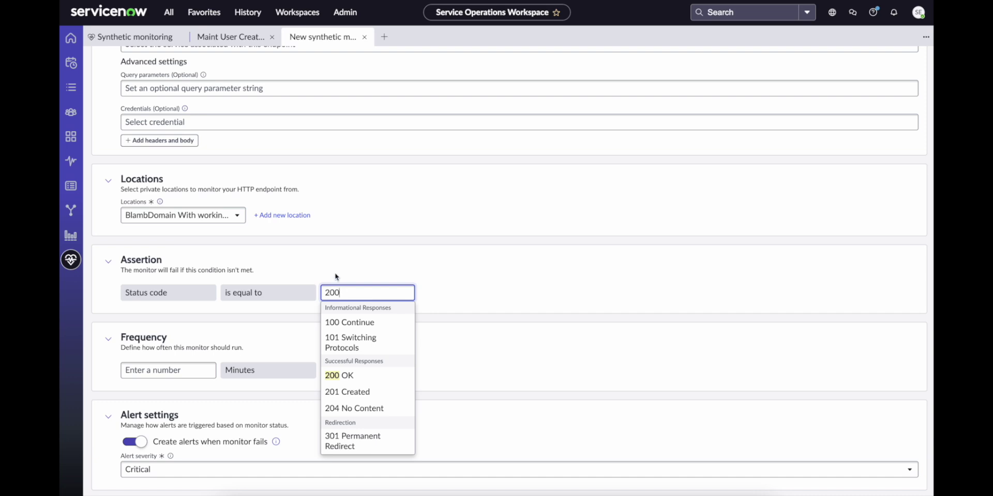
Set a 1-minute frequency, keep Critical alert severity, and save the monitor
left_click(183, 372)
type("1")
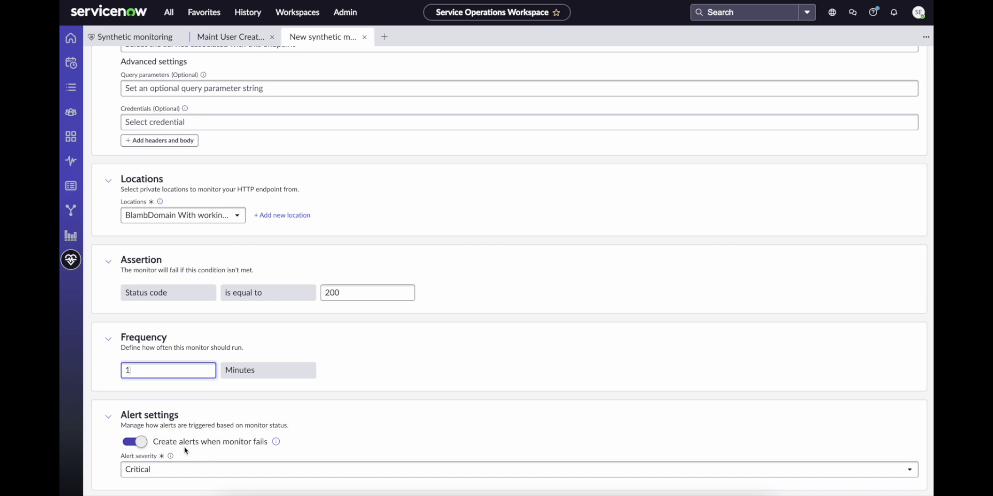
left_click(181, 476)
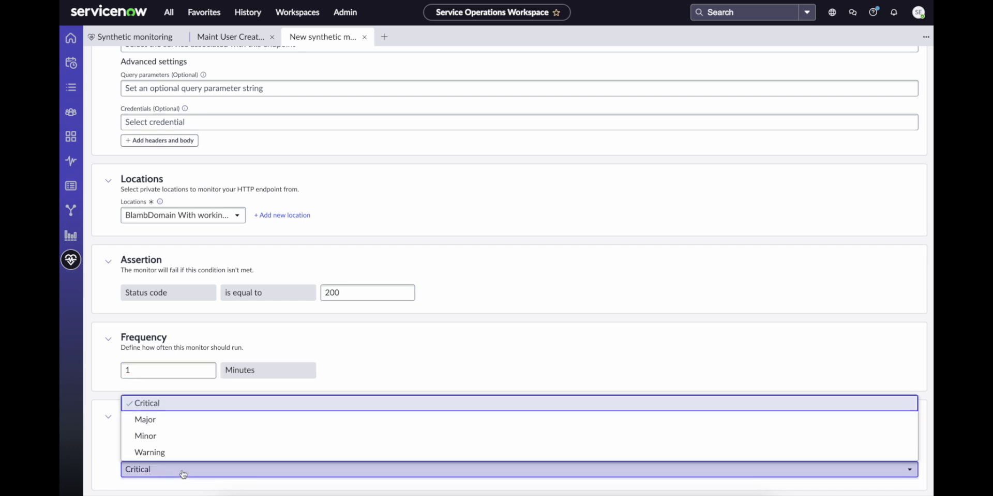
left_click(116, 456)
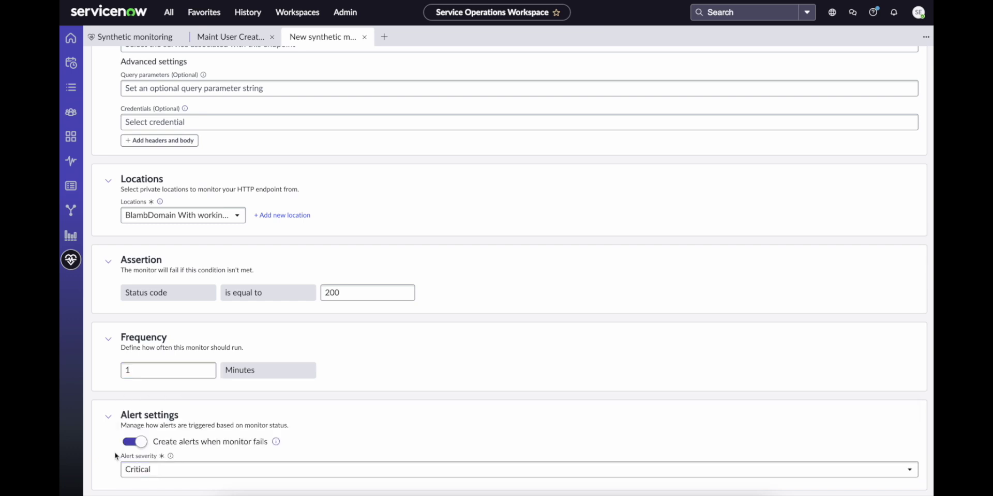
scroll(116, 456, "up", 5)
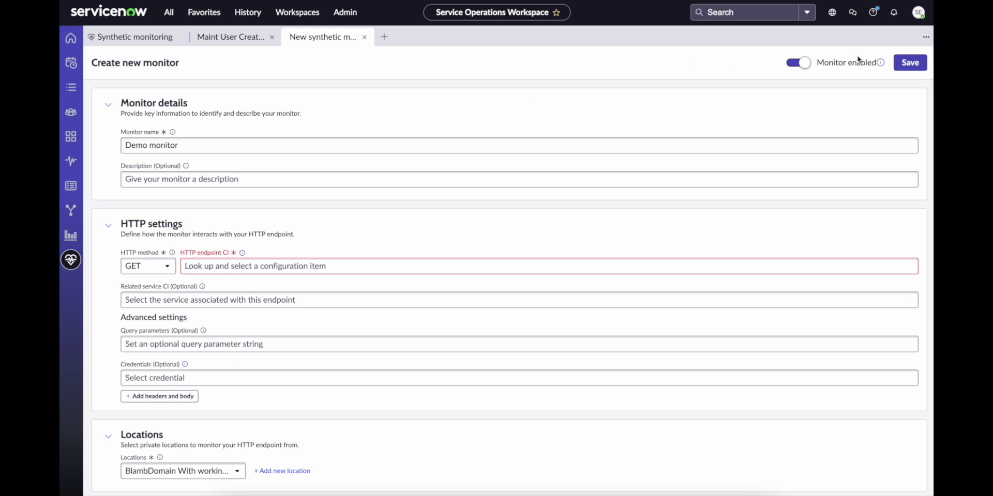
left_click(910, 62)
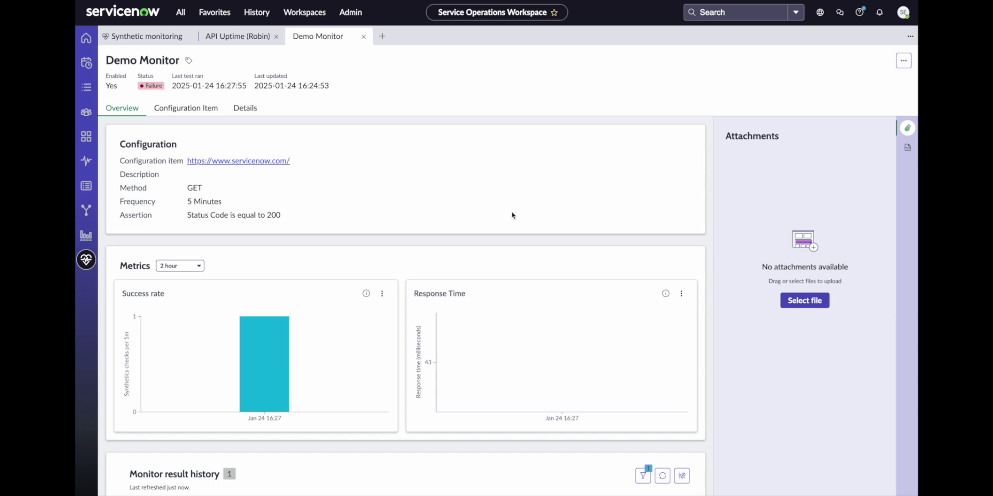
Check the Monitor result history, showing one failed run returning status 403 in 43 ms
scroll(512, 215, "down", 2)
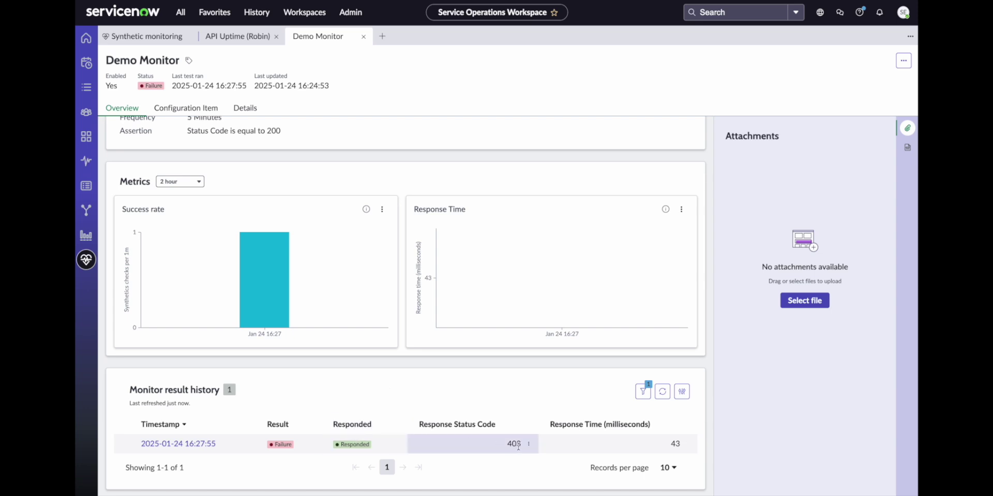
mouse_move(271, 289)
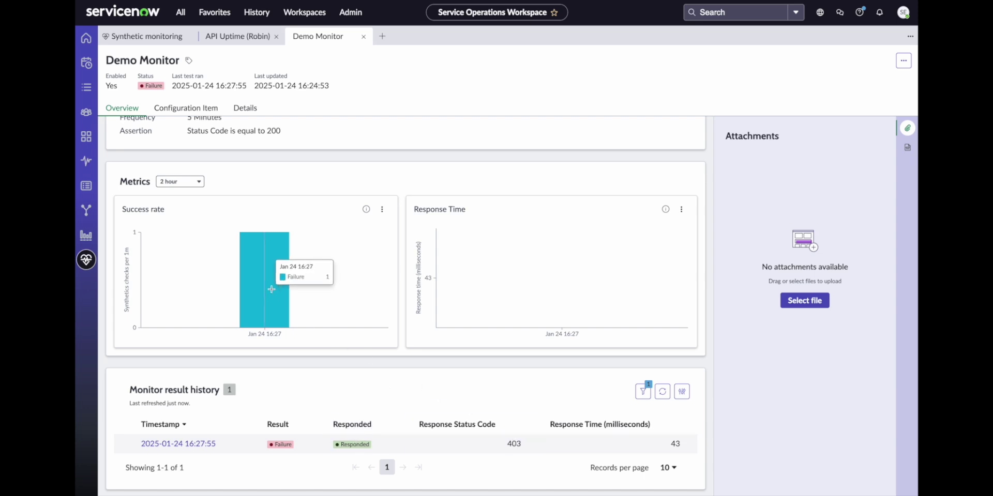
scroll(398, 251, "up", 3)
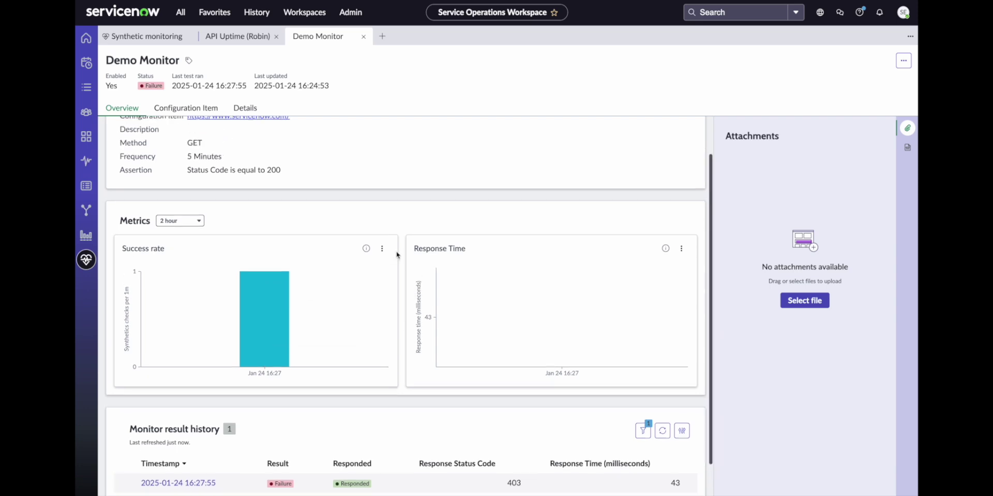